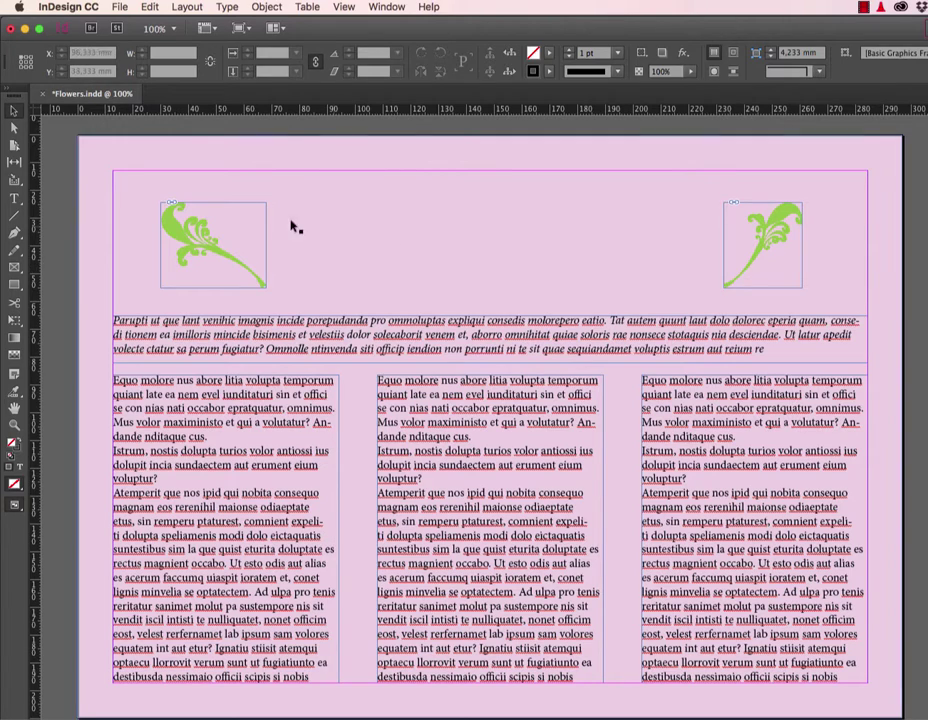
Step: Draw a text frame across the upper left of the page and type FLOWER SHOW
left_click(13, 200)
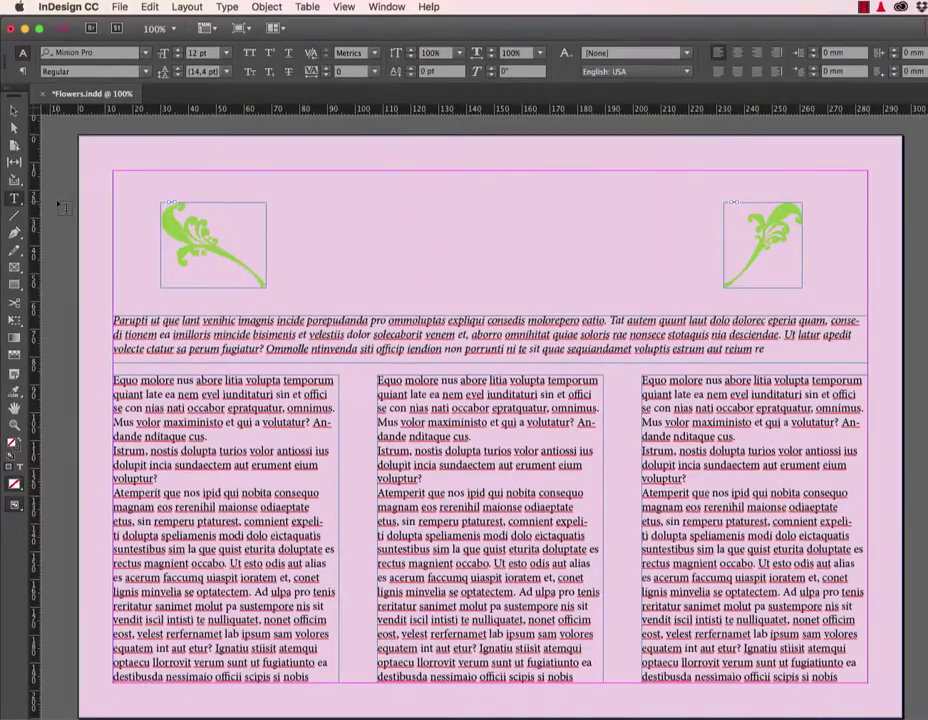
left_click_drag(48, 168, 546, 366)
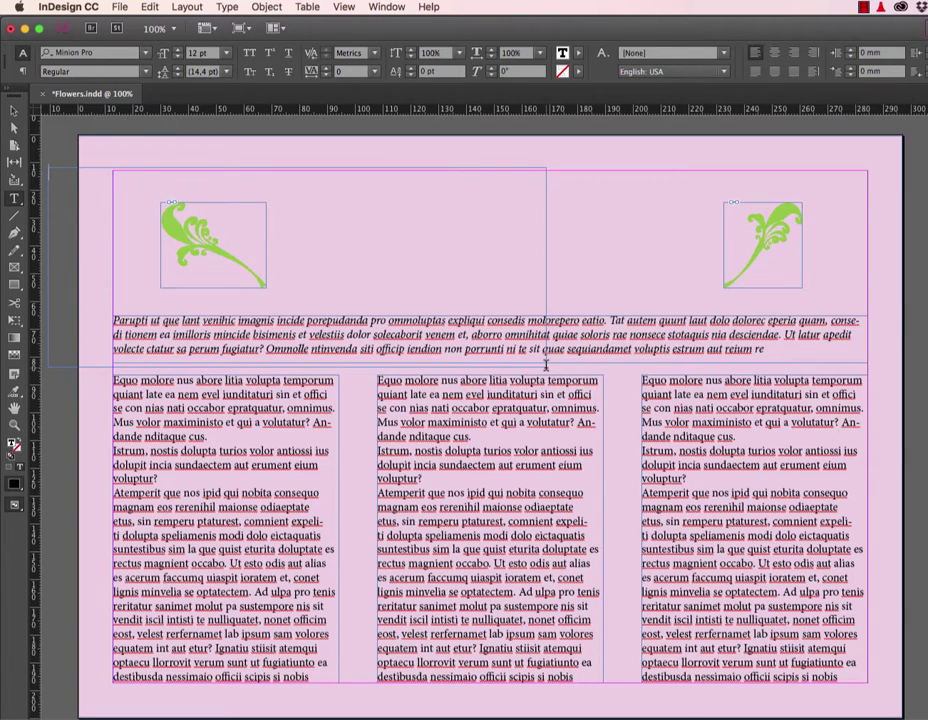
type("FLOWER SHOW")
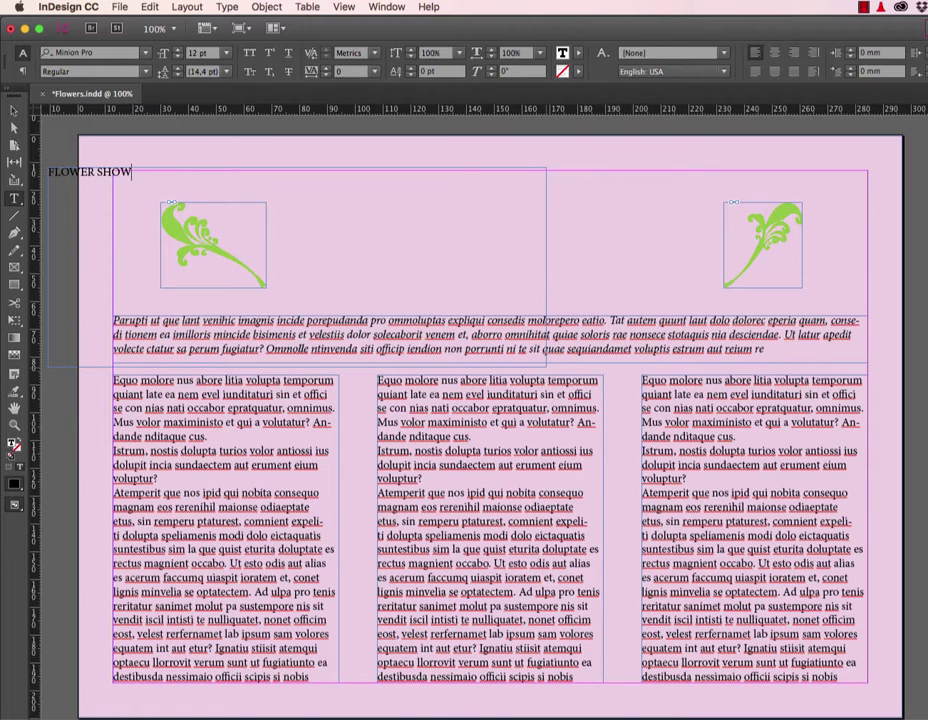
key("Escape")
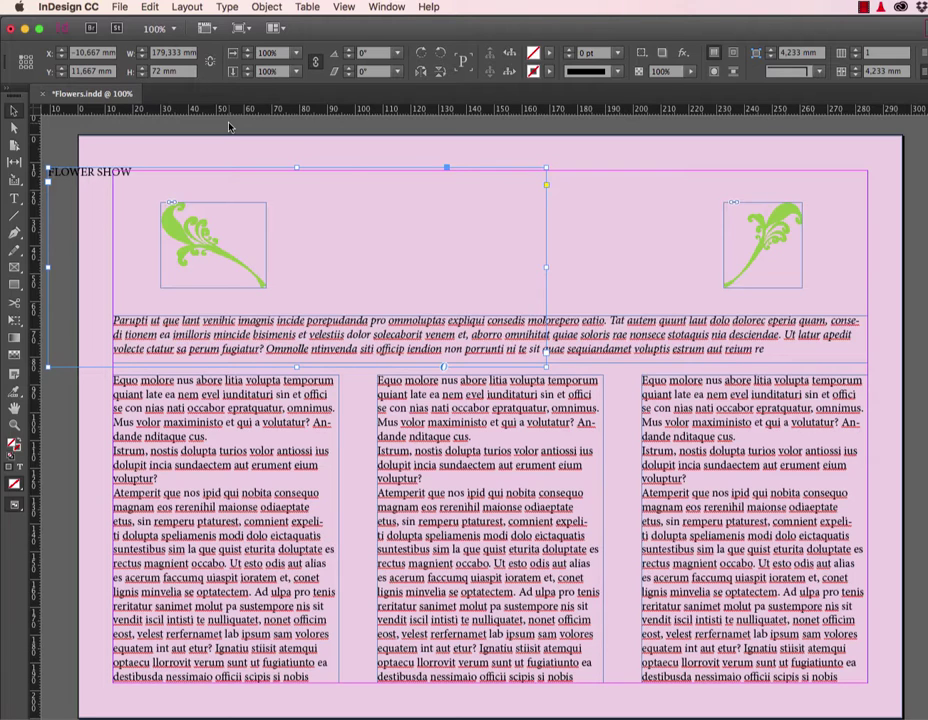
Step: Enlarge the FLOWER SHOW type with size shortcuts, then fine-tune it slightly smaller
key("super+shift+period")
key("super+shift+period")
key("super+shift+period")
key("super+shift+period")
key("super+shift+period")
key("super+shift+period")
key("super+shift+period")
key("super+shift+period")
key("super+shift+period")
key("super+shift+period")
key("super+shift+period")
key("super+shift+period")
key("super+shift+period")
key("super+shift+period")
key("super+shift+period")
key("super+shift+period")
key("super+shift+period")
key("super+shift+period")
key("super+shift+period")
key("super+shift+period")
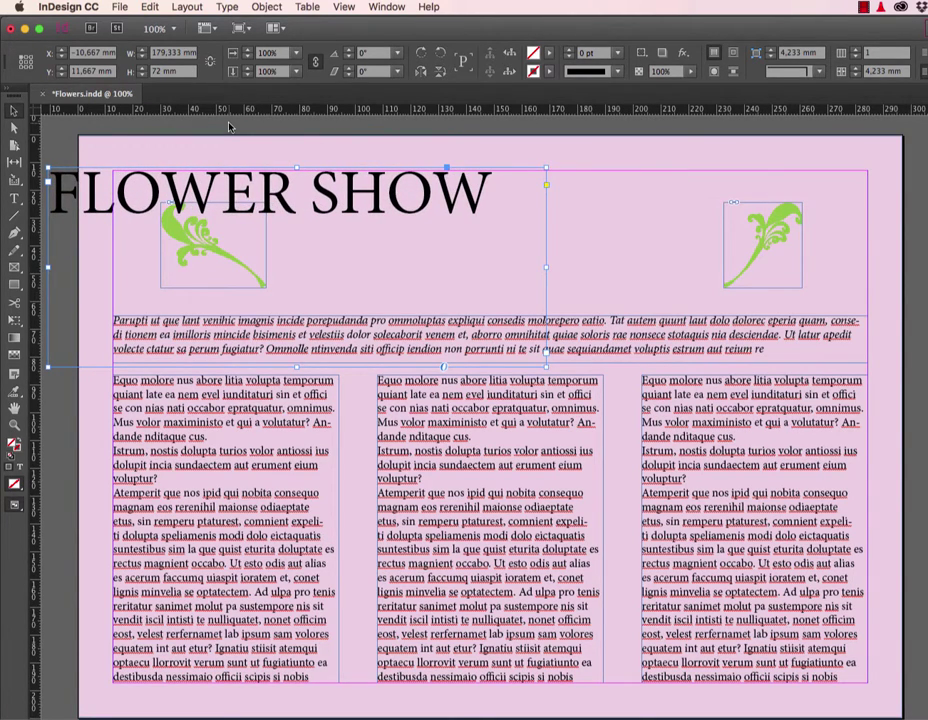
key("super+shift+comma")
key("super+shift+comma")
key("super+shift+comma")
key("super+shift+comma")
key("super+shift+comma")
key("super+shift+comma")
key("super+shift+comma")
key("super+shift+comma")
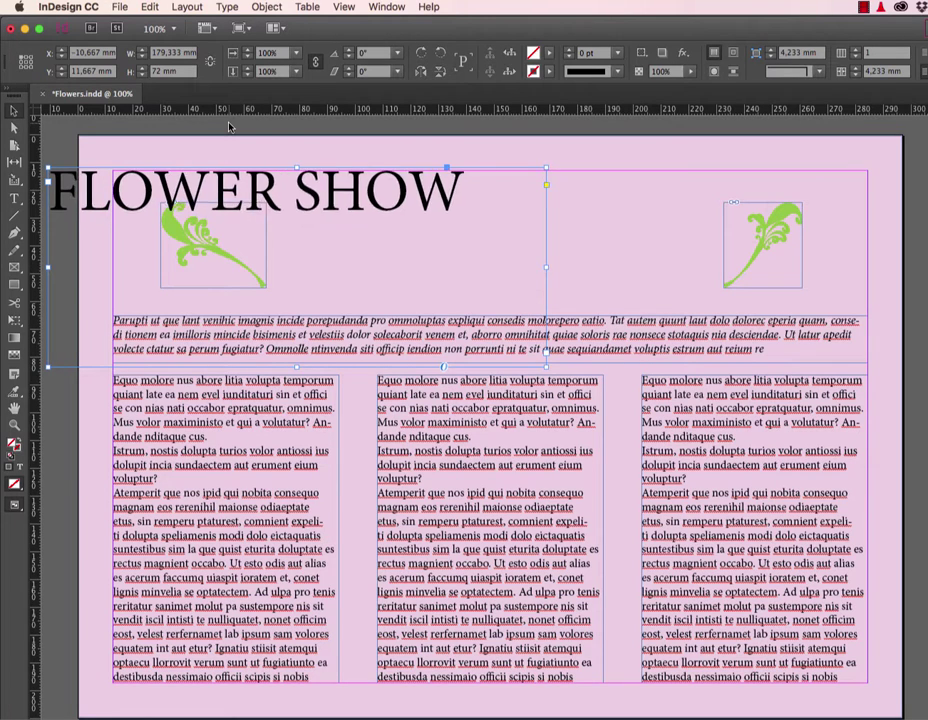
key("super+shift+comma")
key("super+shift+comma")
key("super+shift+comma")
key("super+shift+comma")
key("super+shift+comma")
key("super+shift+period")
key("super+shift+period")
key("super+shift+period")
key("super+shift+period")
key("super+shift+period")
key("super+shift+period")
key("super+shift+comma")
key("super+shift+comma")
key("super+shift+comma")
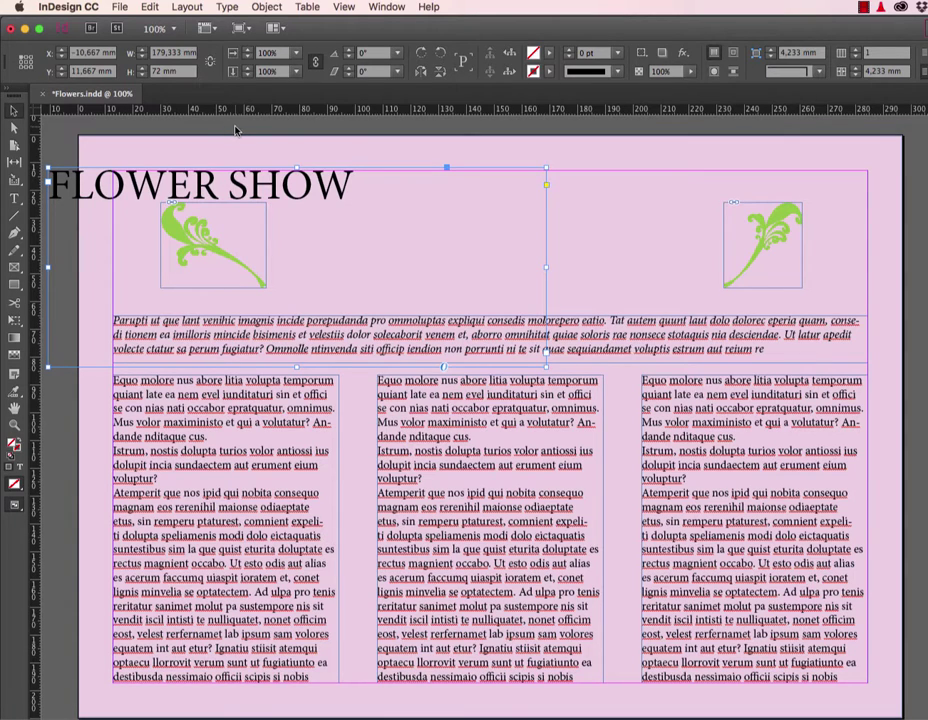
Step: Set the heading font to Alternate Gothic No1 D in the Character panel
left_click(397, 8)
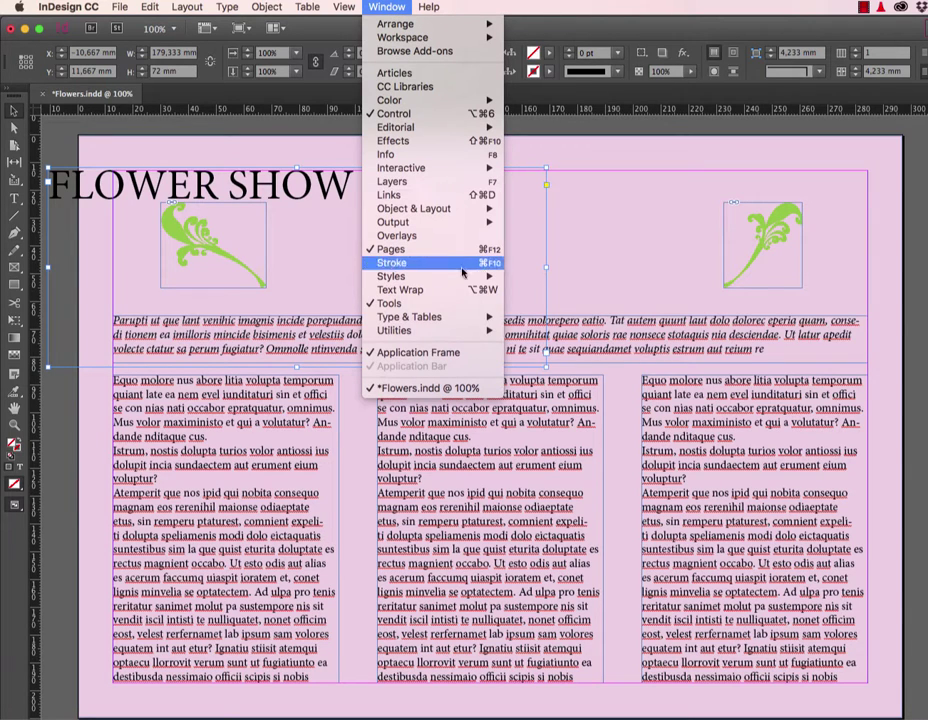
mouse_move(461, 317)
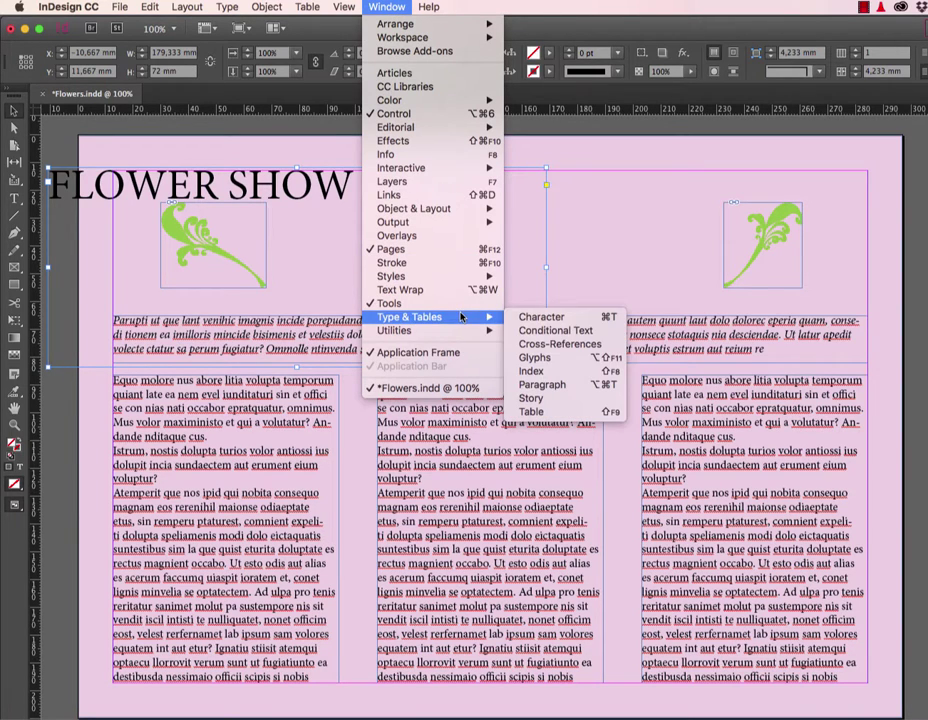
left_click(537, 317)
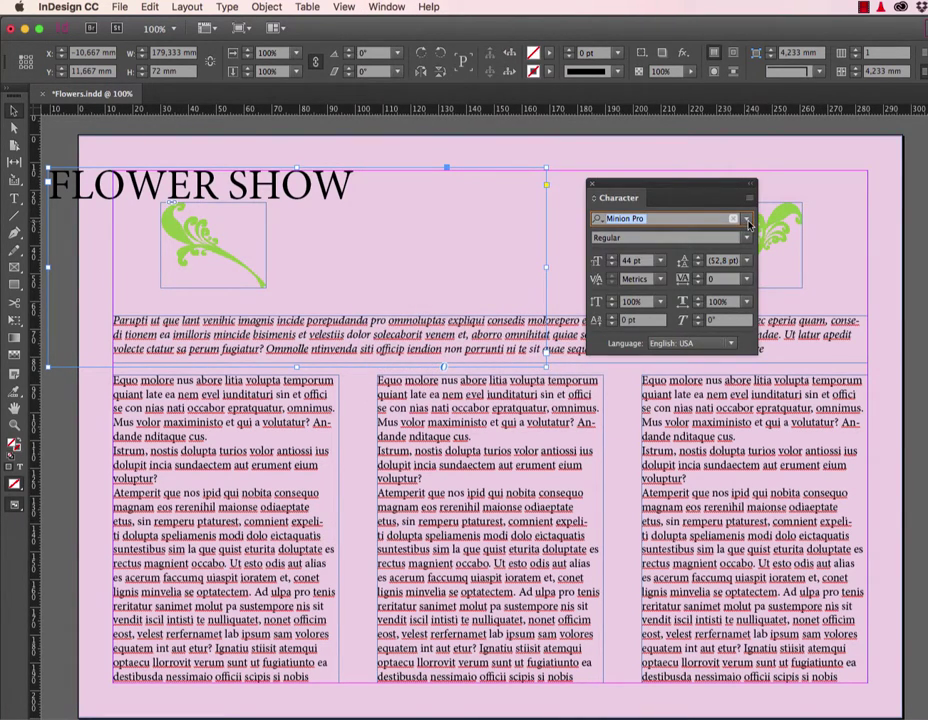
left_click(748, 224)
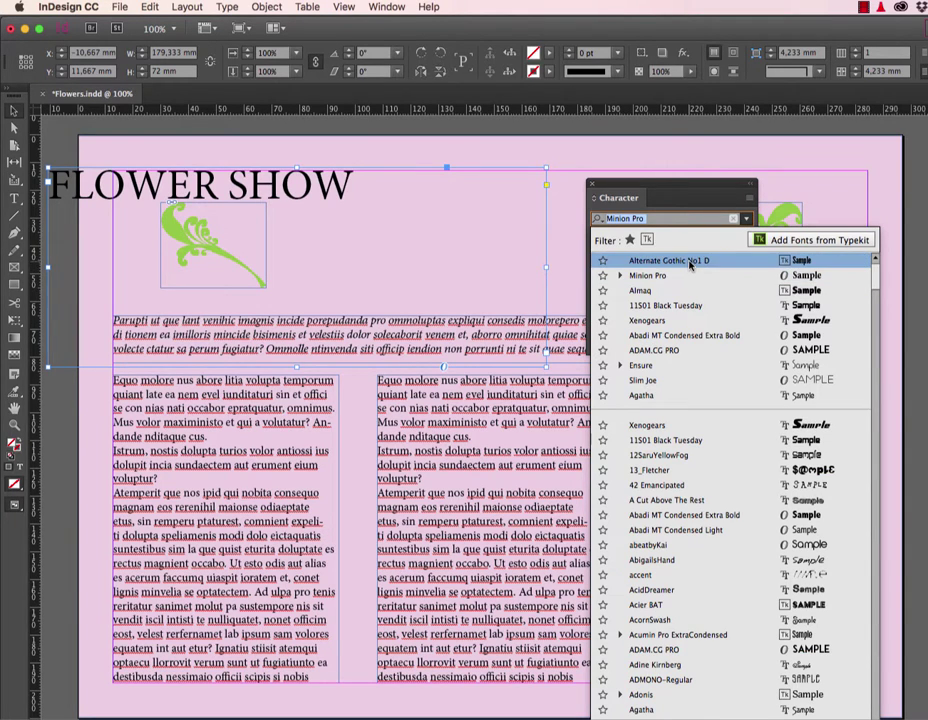
left_click(668, 260)
Step: Move the heading frame right toward the page centre and increase its point size further
left_click(591, 184)
left_click_drag(127, 186, 345, 175)
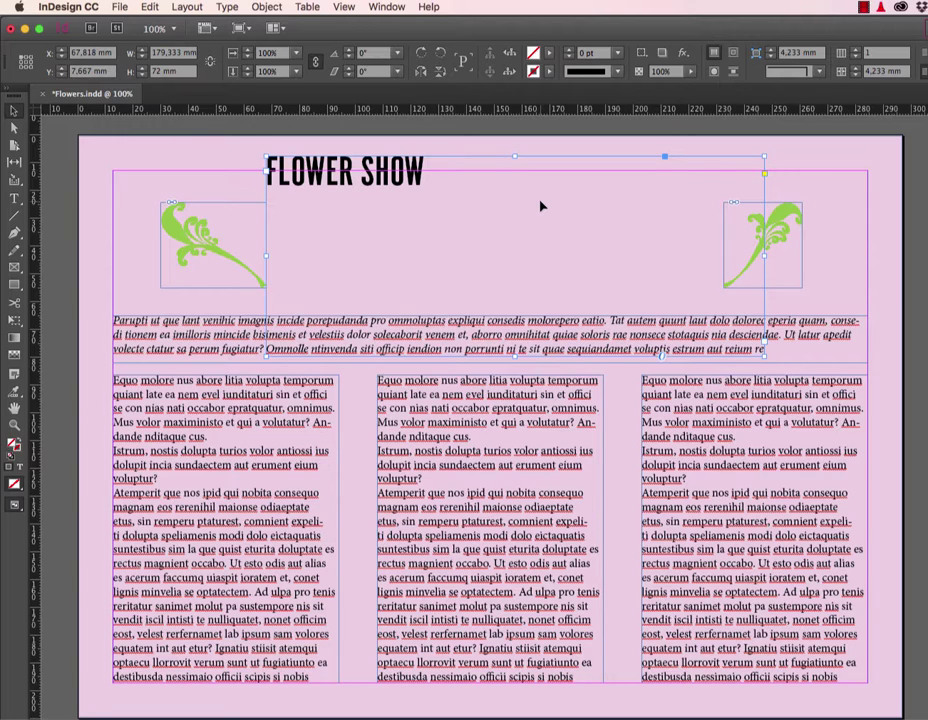
key("super+shift+period")
key("super+shift+period")
key("super+shift+period")
key("super+shift+period")
key("super+shift+period")
key("super+shift+period")
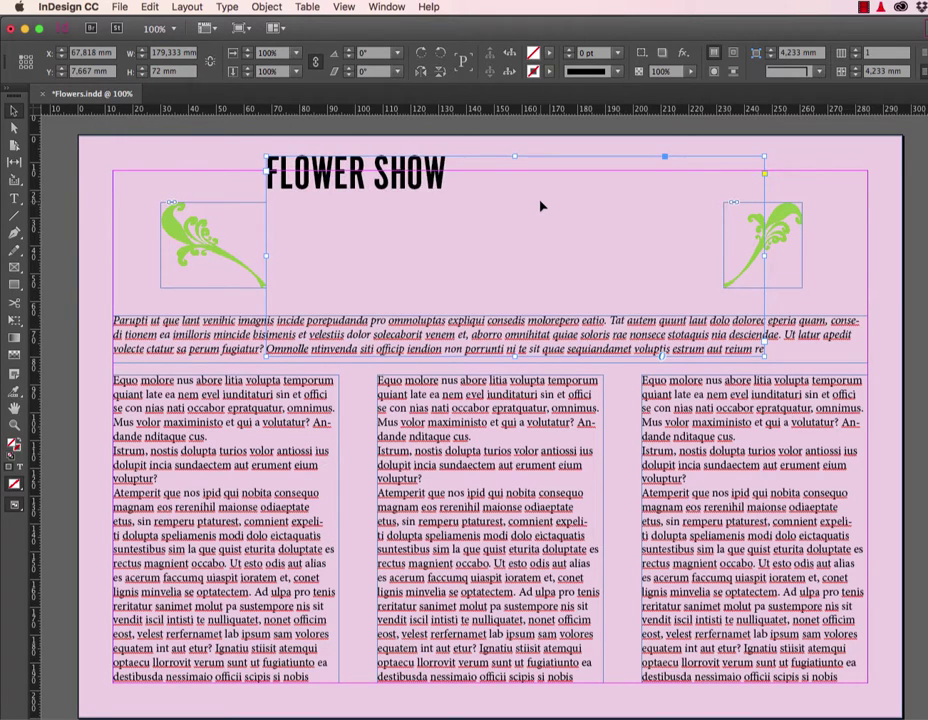
key("super+shift+period")
key("super+shift+period")
key("super+shift+period")
key("super+shift+period")
key("super+shift+period")
key("super+shift+period")
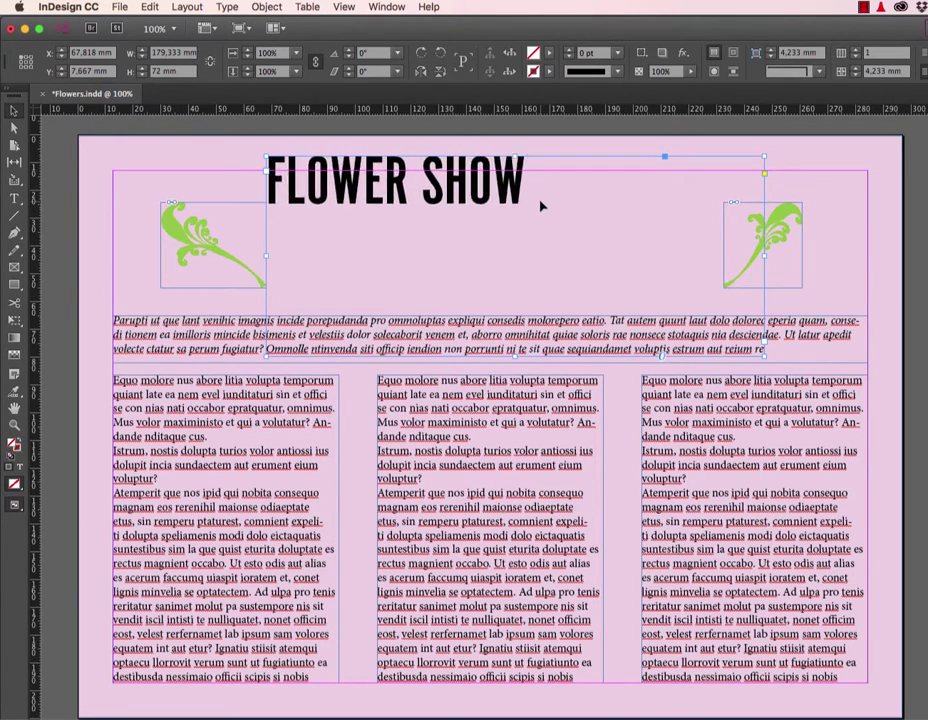
key("super+shift+period")
key("super+shift+period")
key("super+shift+period")
key("super+shift+period")
key("super+shift+period")
key("super+shift+period")
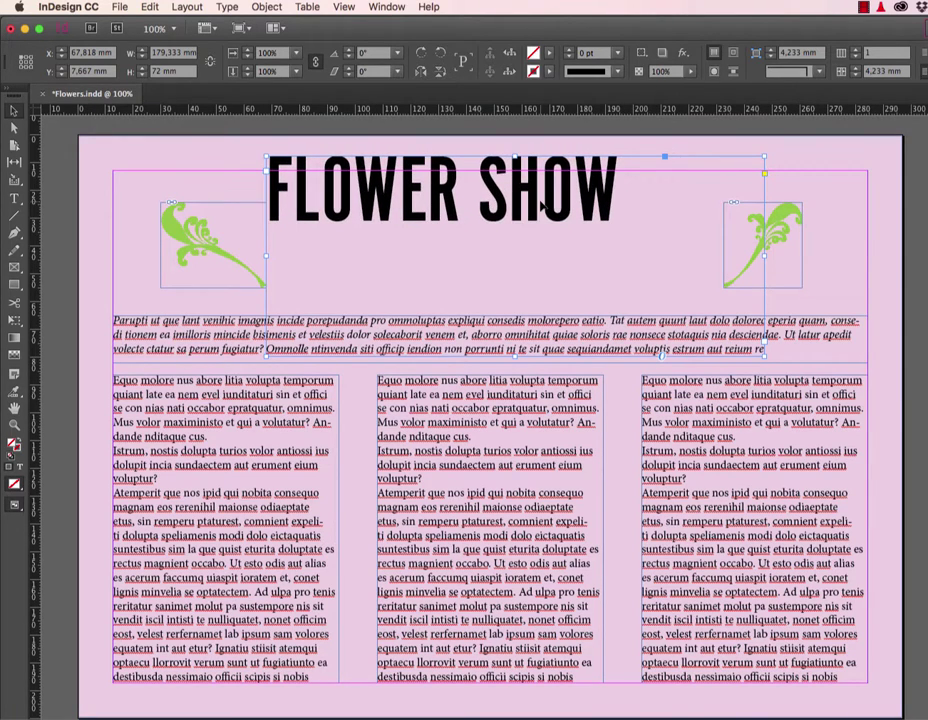
key("super+shift+period")
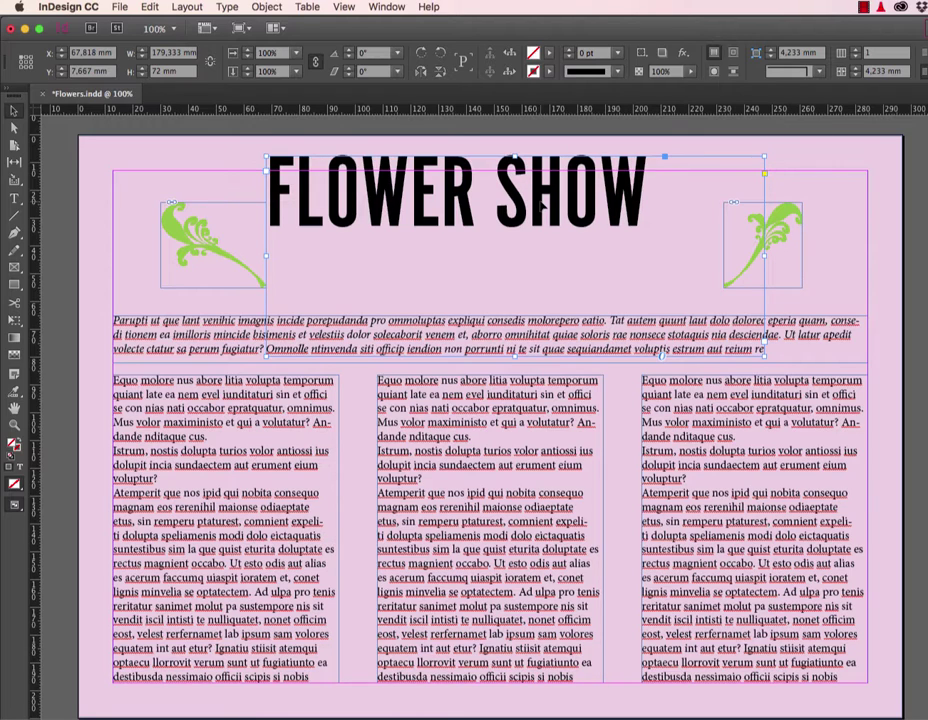
Step: Fit the heading frame to its content and drag it between the two green ornaments
right_click(460, 196)
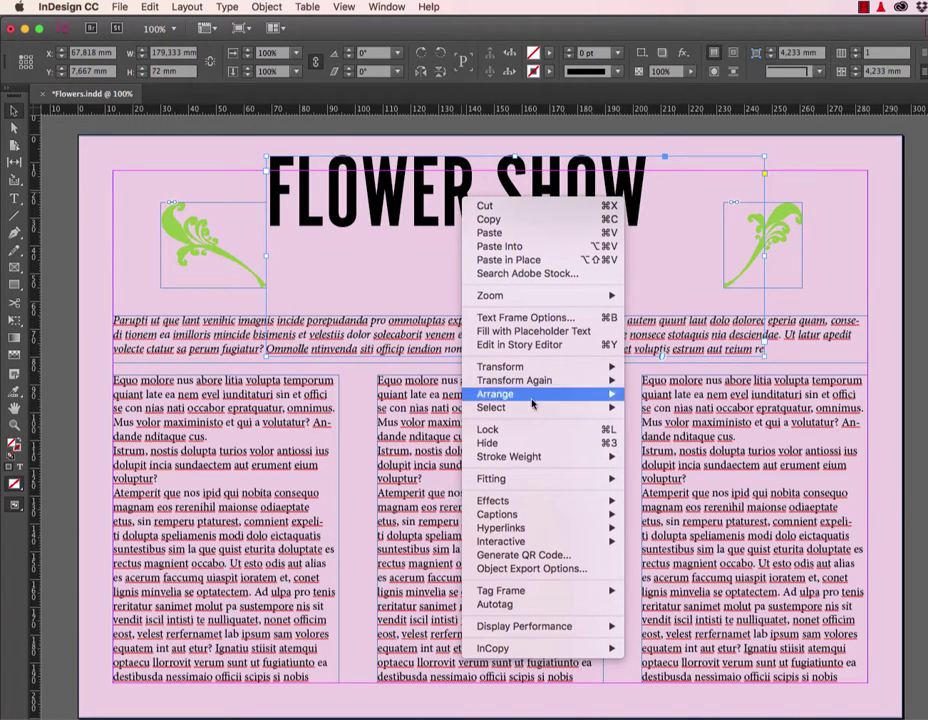
mouse_move(603, 480)
left_click(648, 481)
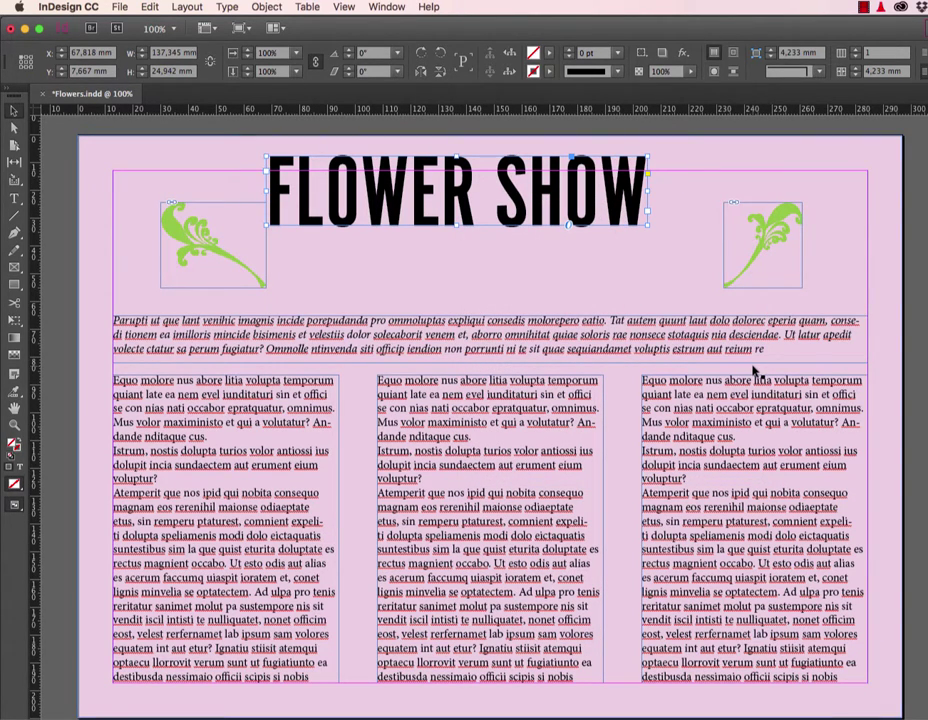
left_click_drag(526, 209, 562, 257)
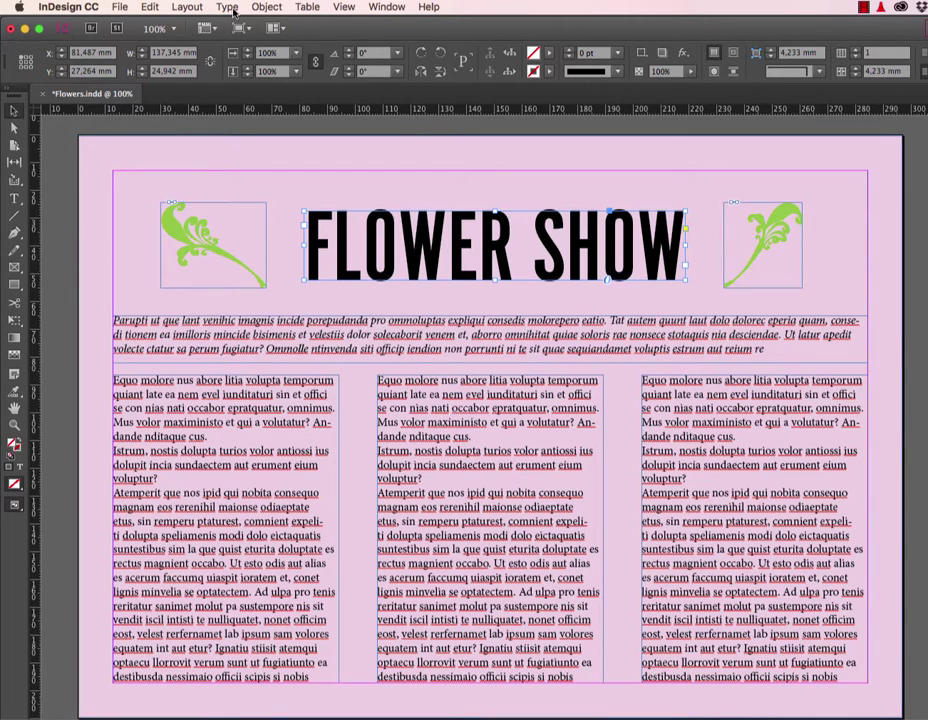
left_click(229, 7)
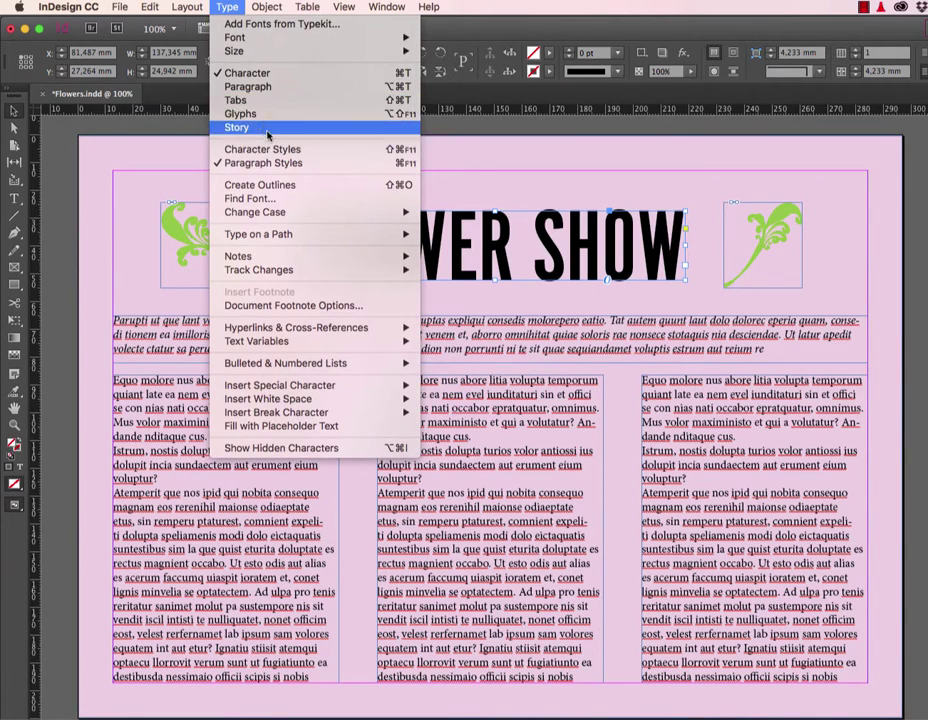
left_click(282, 187)
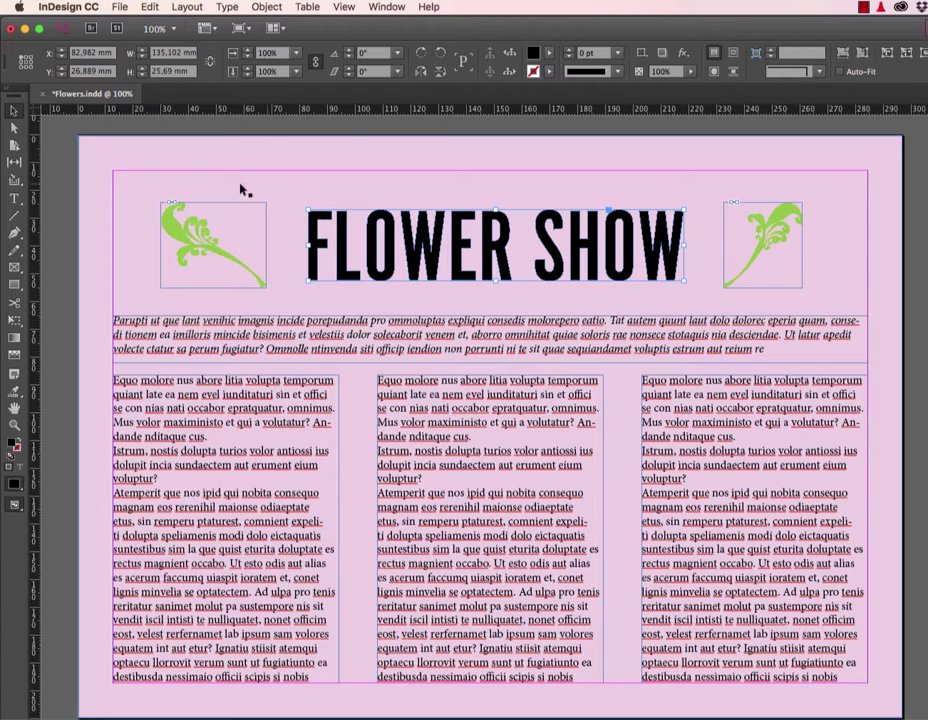
left_click(63, 195)
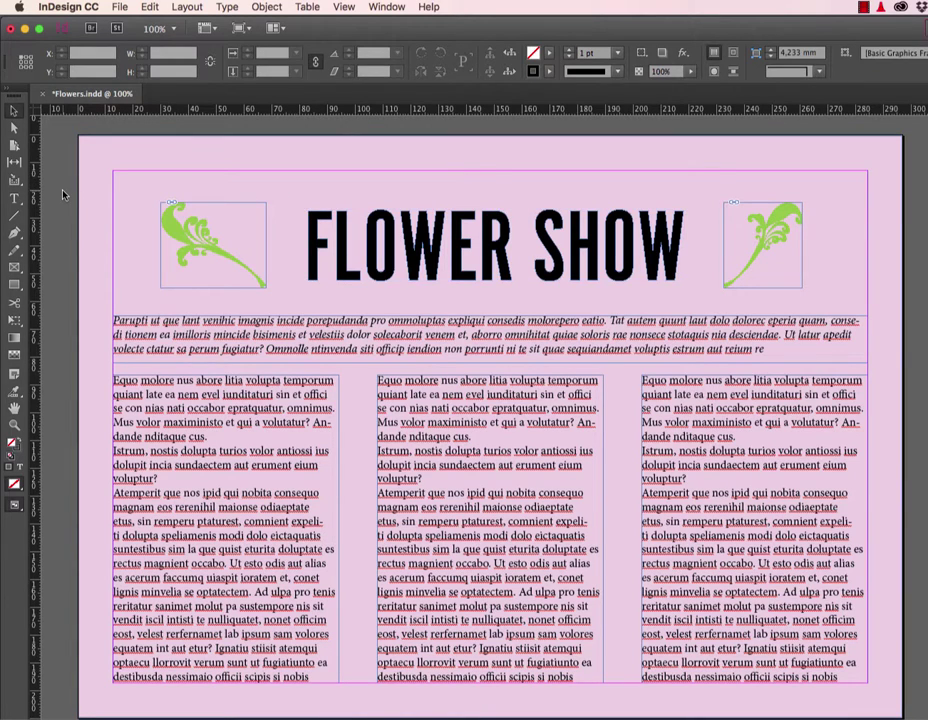
scroll(63, 195, "left", 2)
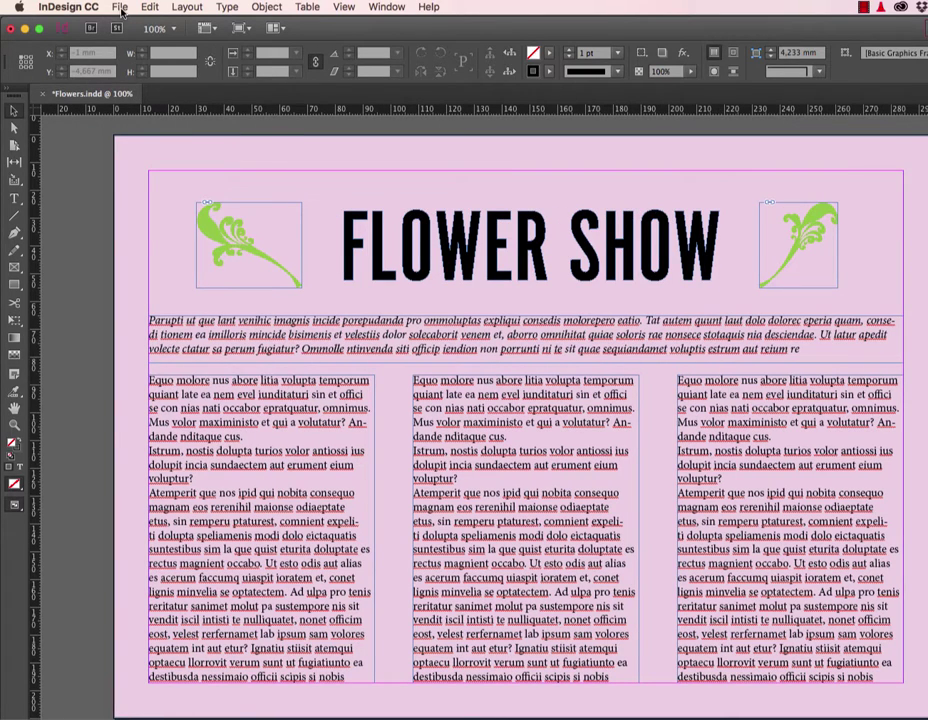
Step: Place Flower.JPG from the Flowers folder onto the page, then cut it to the clipboard
left_click(119, 8)
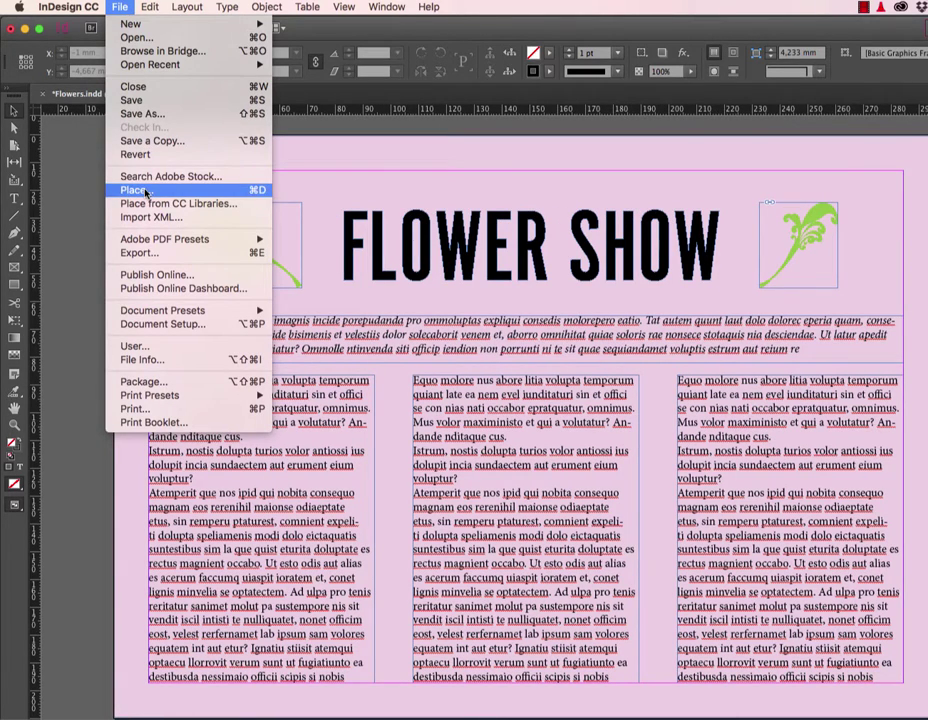
left_click(120, 9)
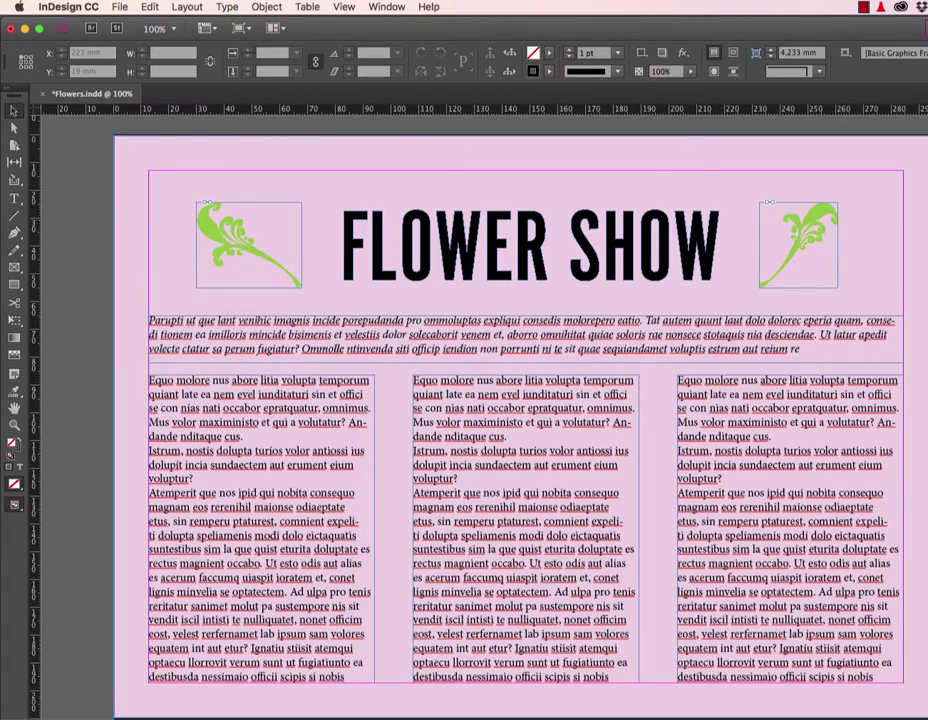
key("super+Tab")
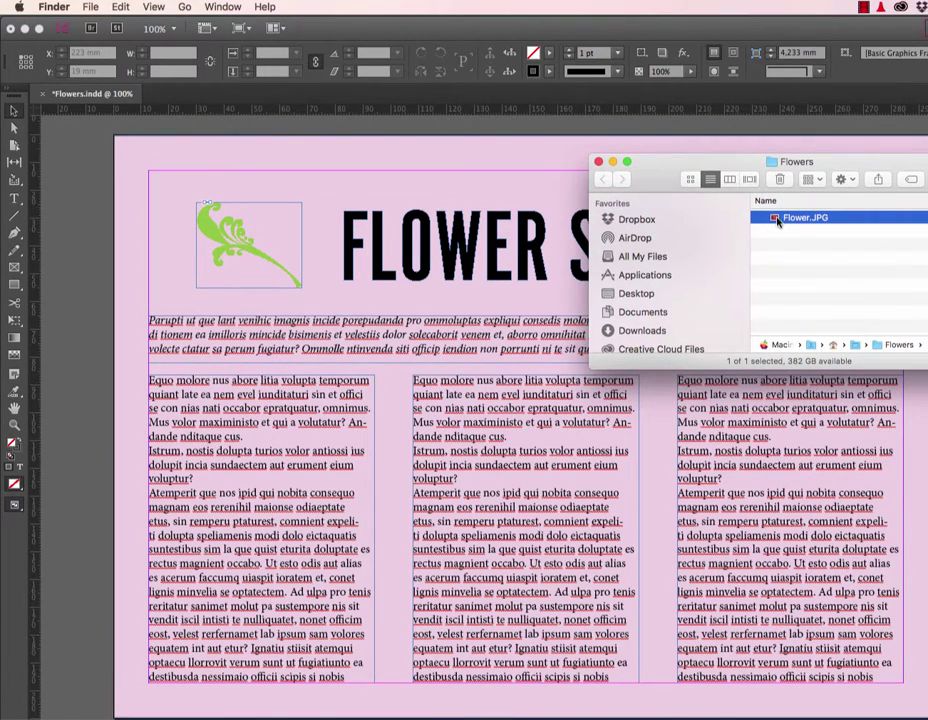
left_click_drag(762, 224, 70, 392)
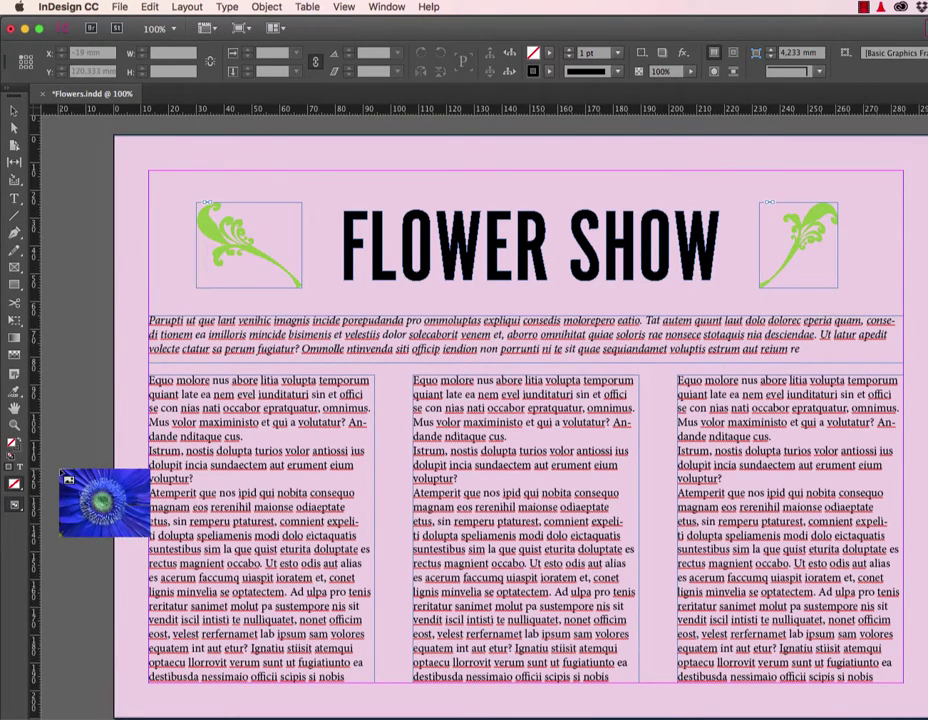
left_click(60, 469)
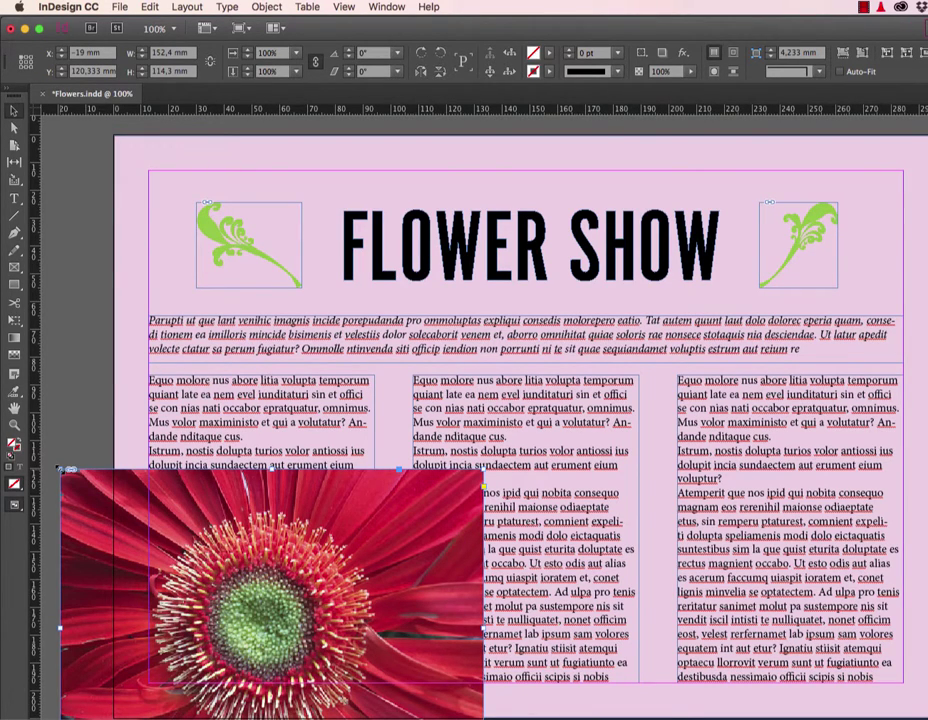
left_click(150, 7)
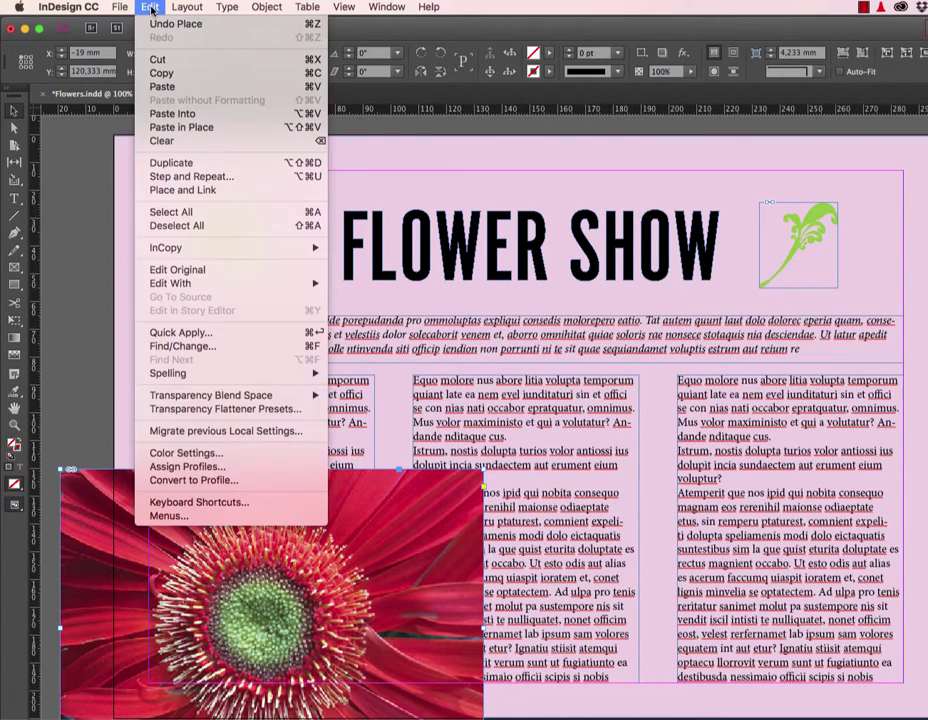
left_click(162, 60)
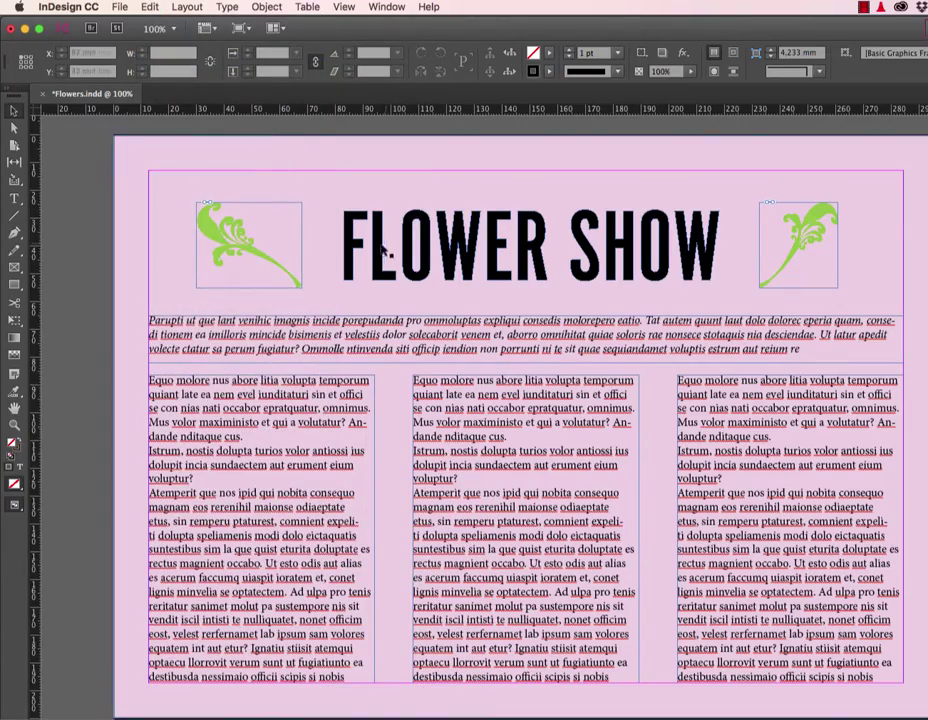
Step: Paste the flower photo into the selected FLOWER SHOW letter outlines
left_click(380, 253)
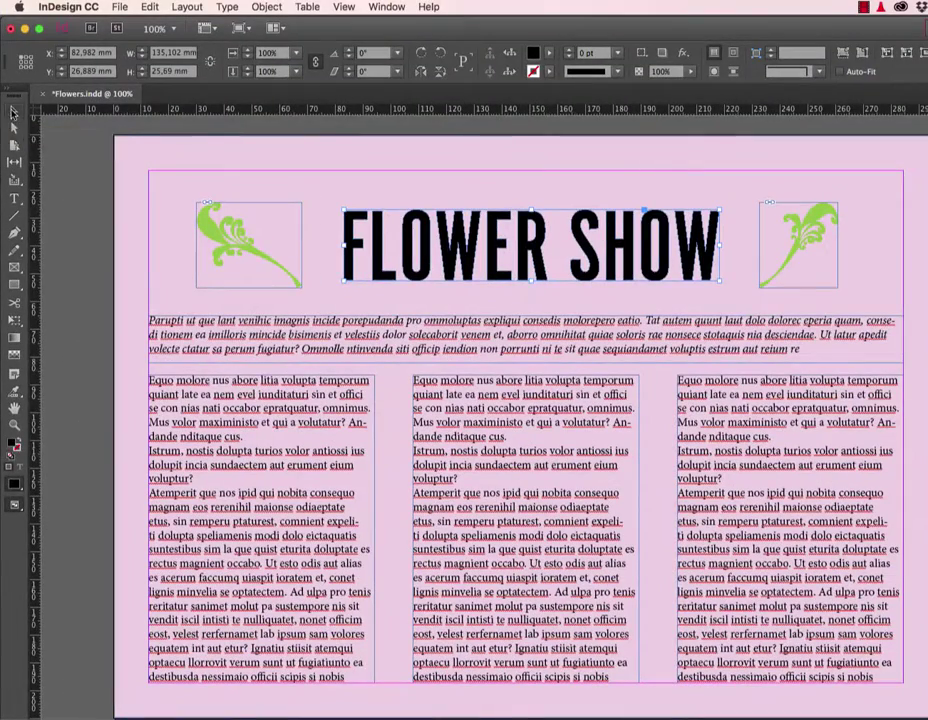
left_click(149, 7)
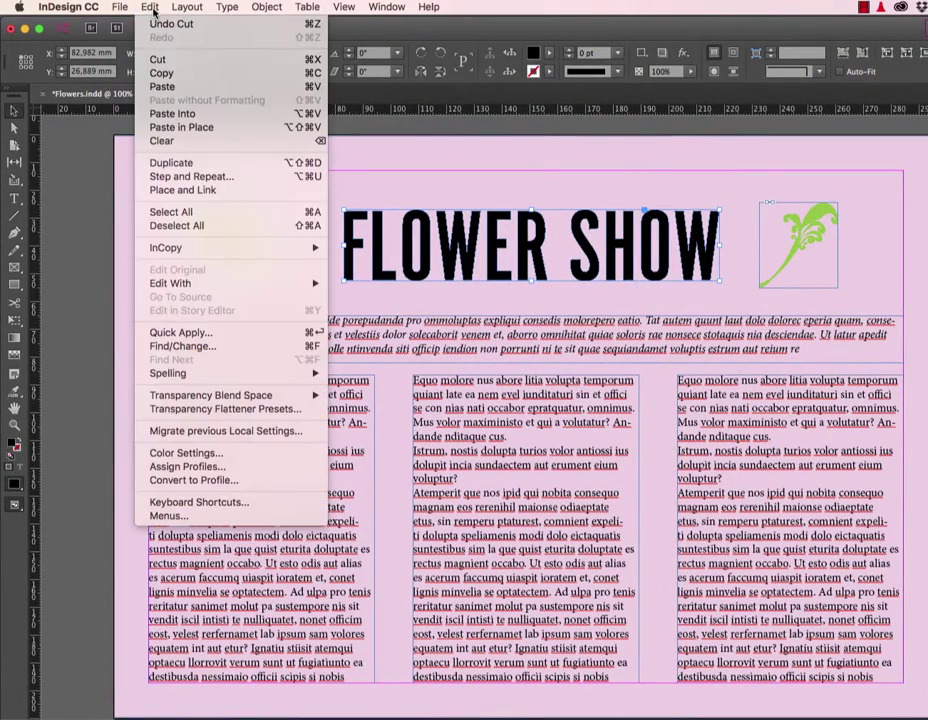
left_click(181, 114)
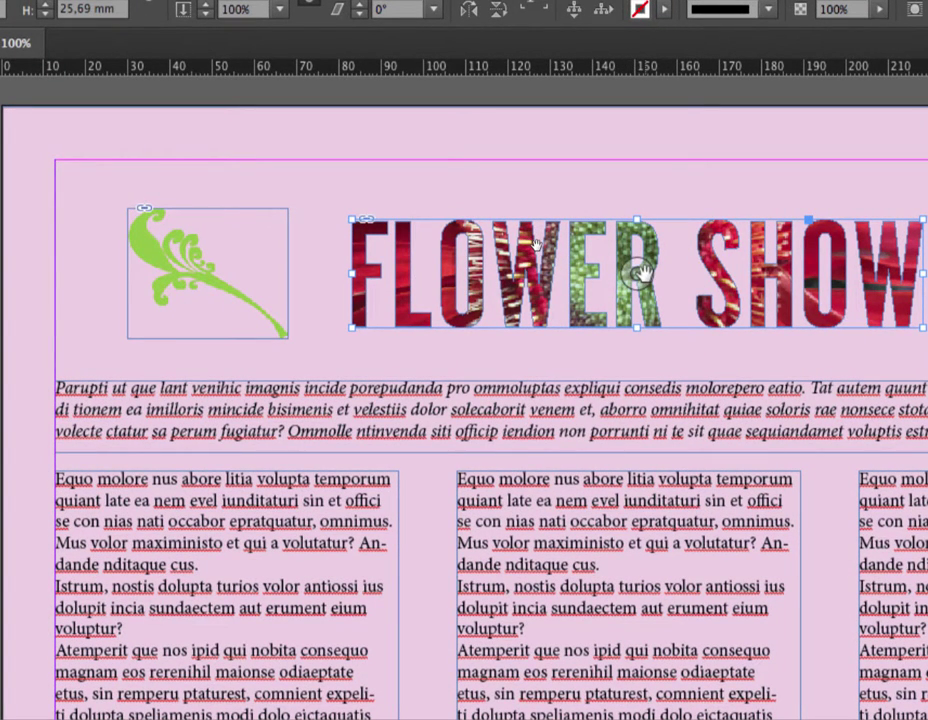
Step: Scale the flower photo down from its corners inside the letters and nudge it lower
left_click(642, 272)
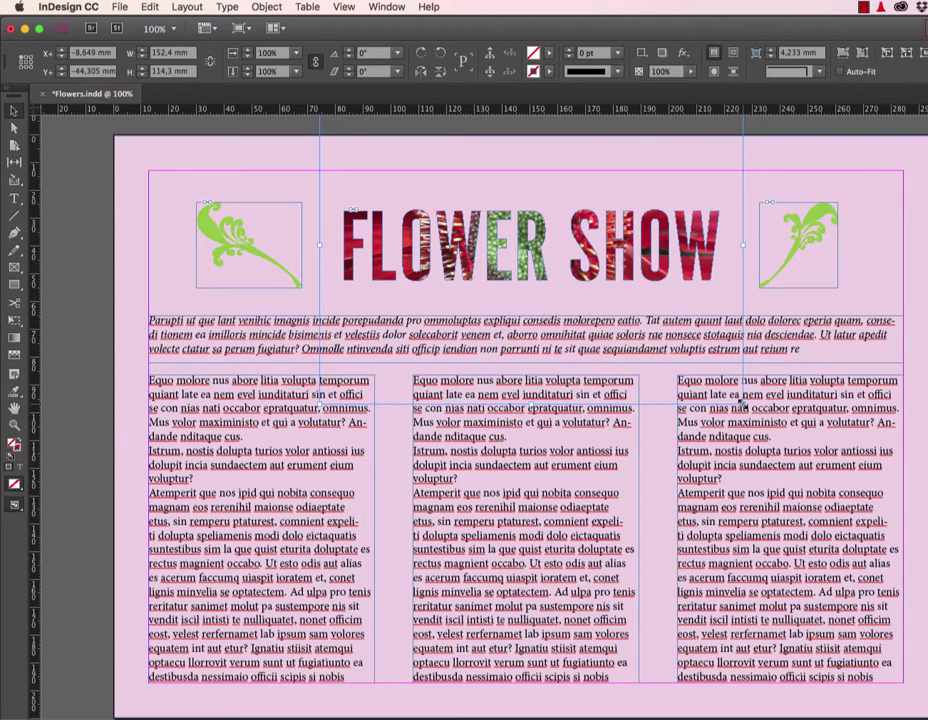
left_click_drag(742, 404, 724, 383)
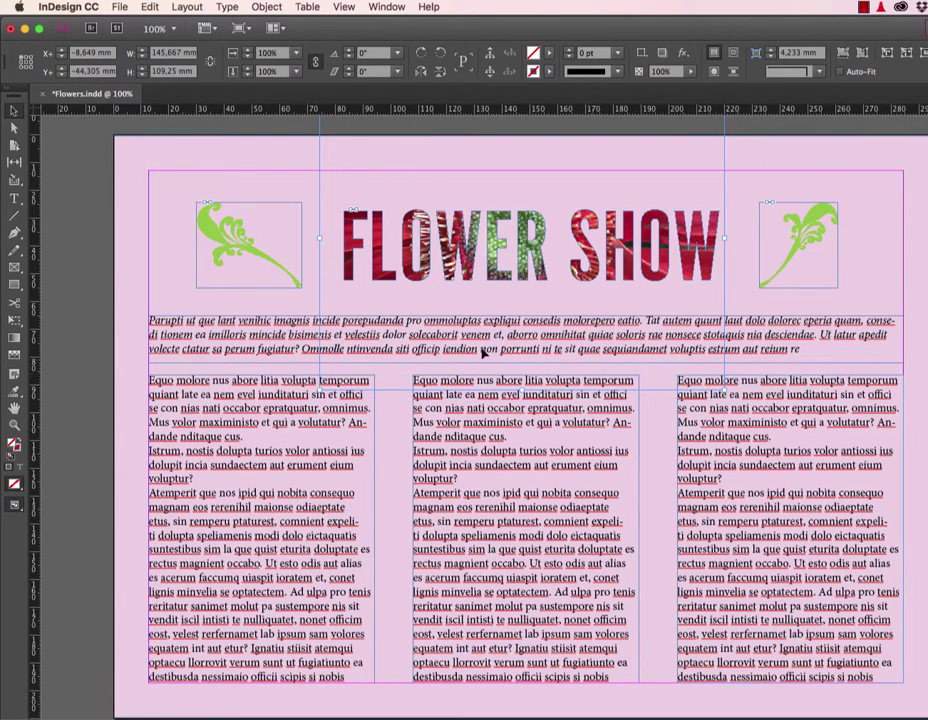
left_click_drag(320, 383, 340, 372)
scroll(356, 314, "up", 3)
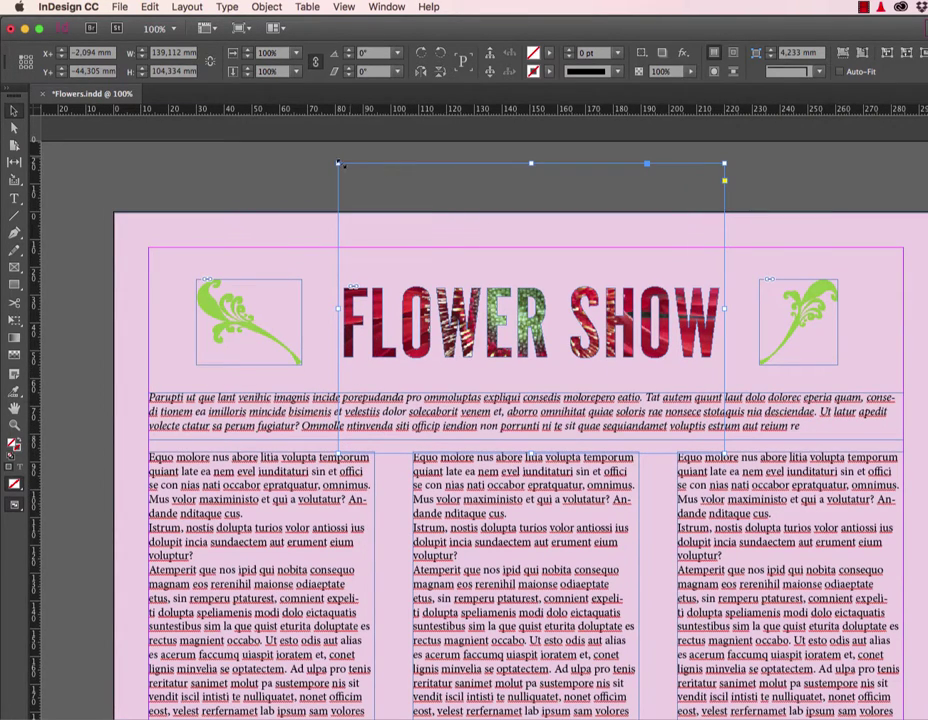
left_click_drag(338, 162, 341, 168)
left_click_drag(726, 177, 726, 177)
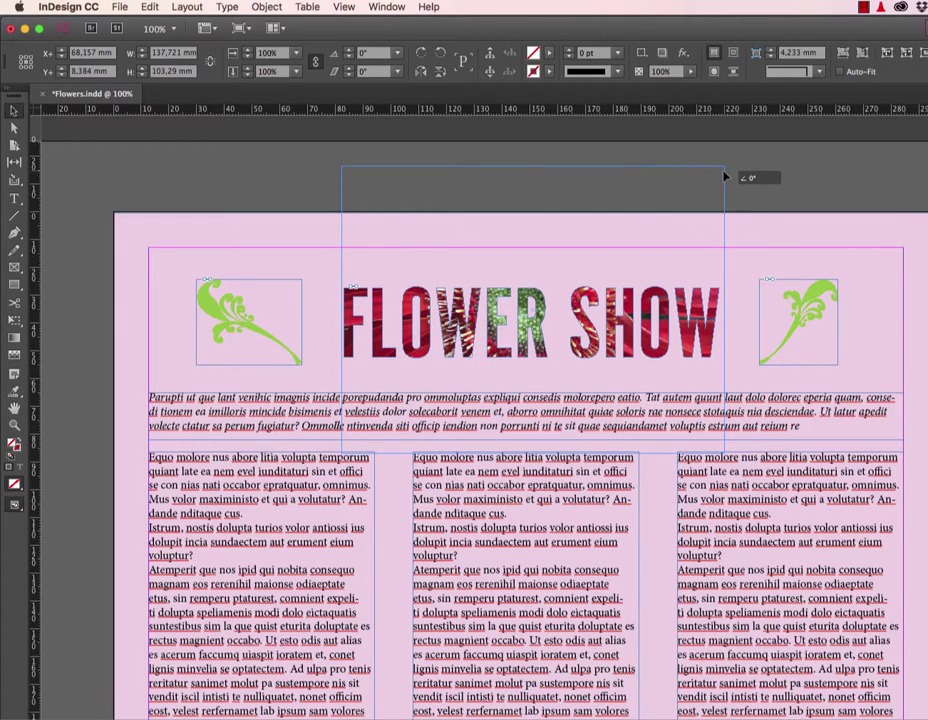
left_click(725, 178)
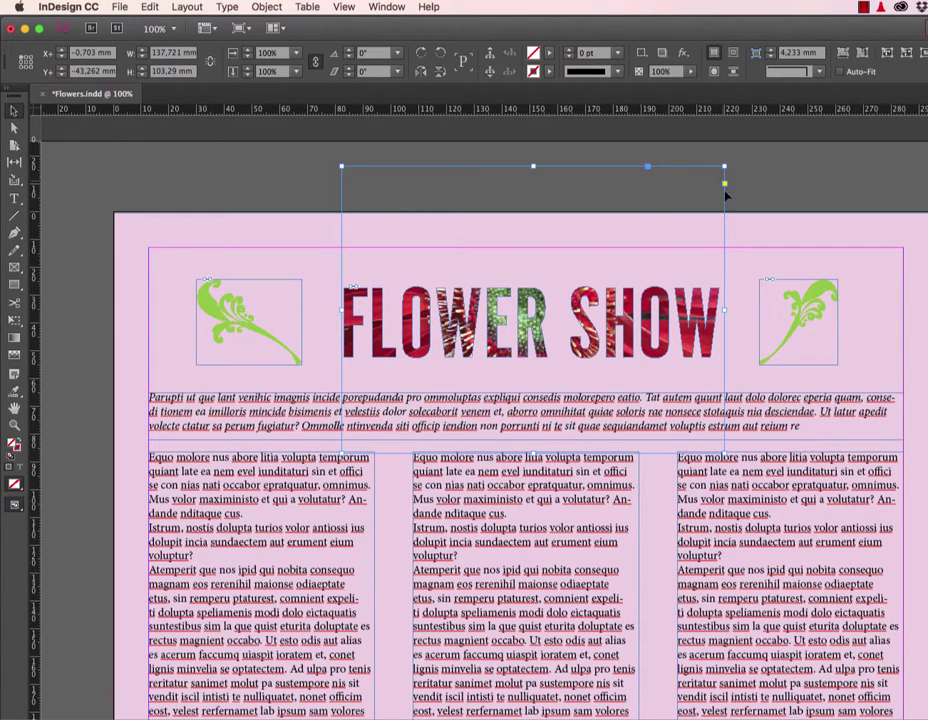
left_click(535, 312)
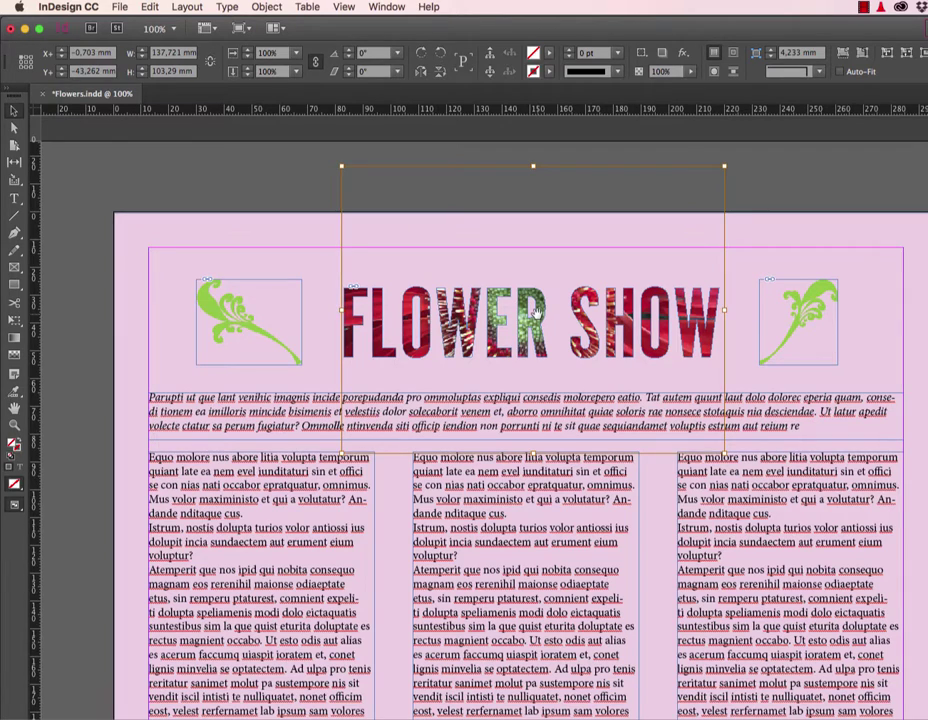
key("shift+Down")
key("shift+Down")
key("shift+Down")
key("shift+Down")
key("shift+Down")
key("shift+Down")
key("shift+Down")
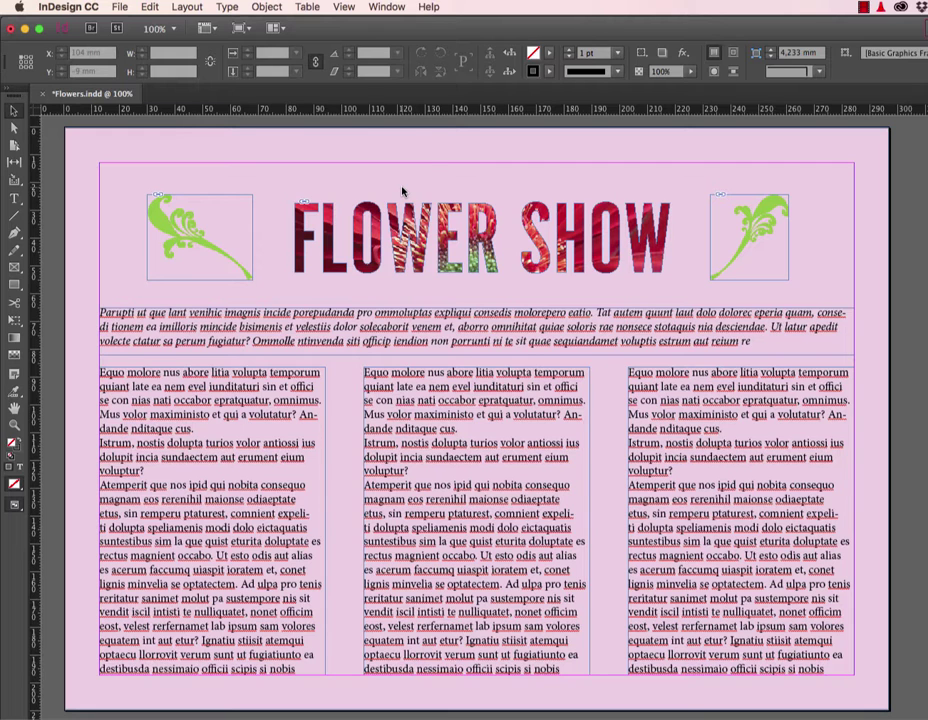
key("shift+w")
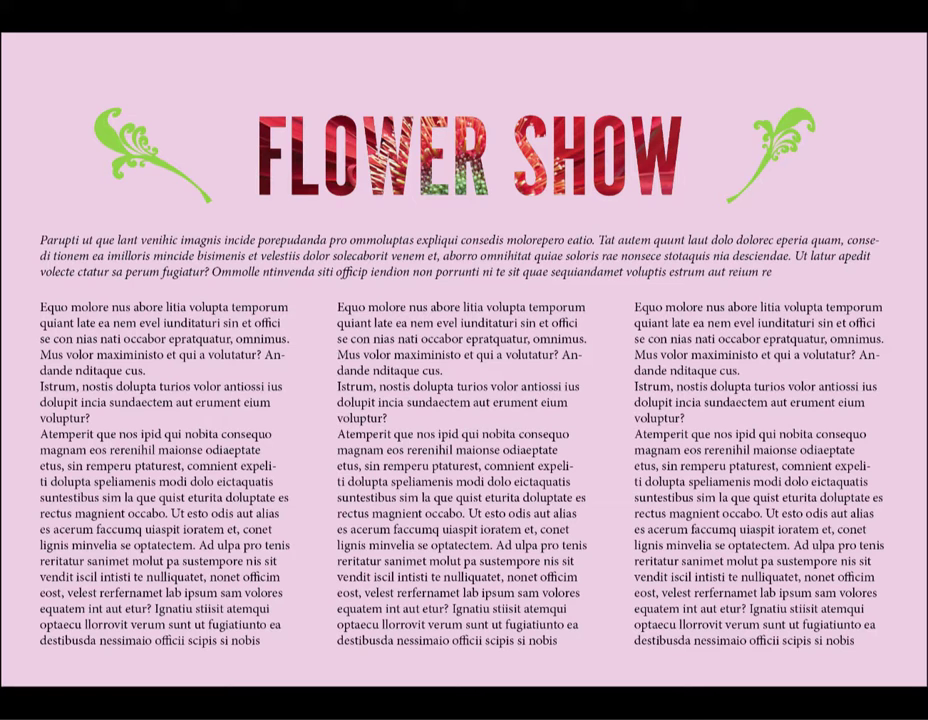
key("Escape")
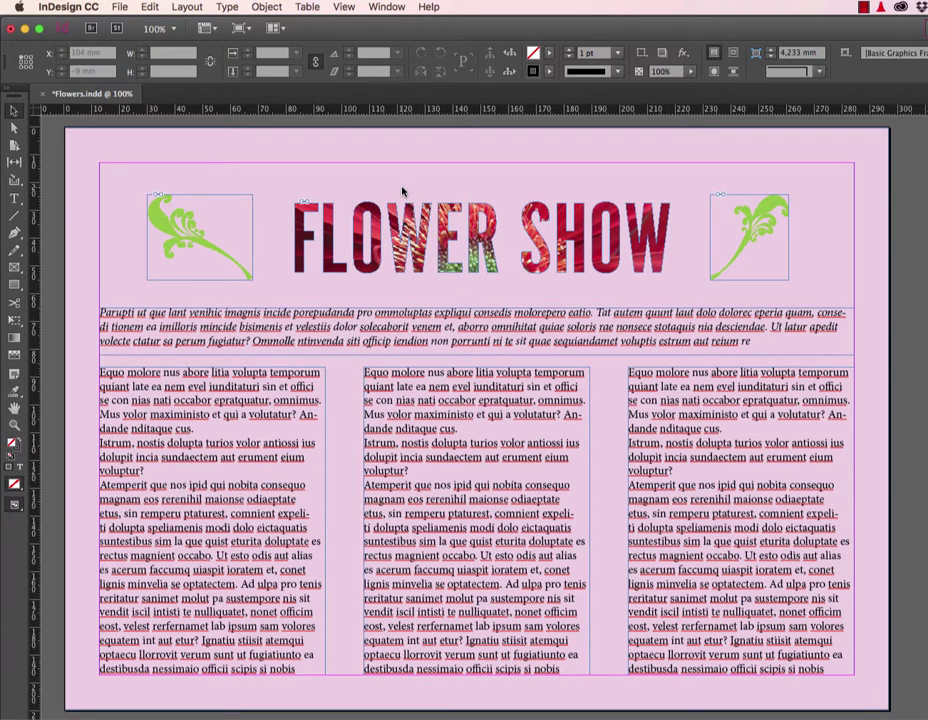